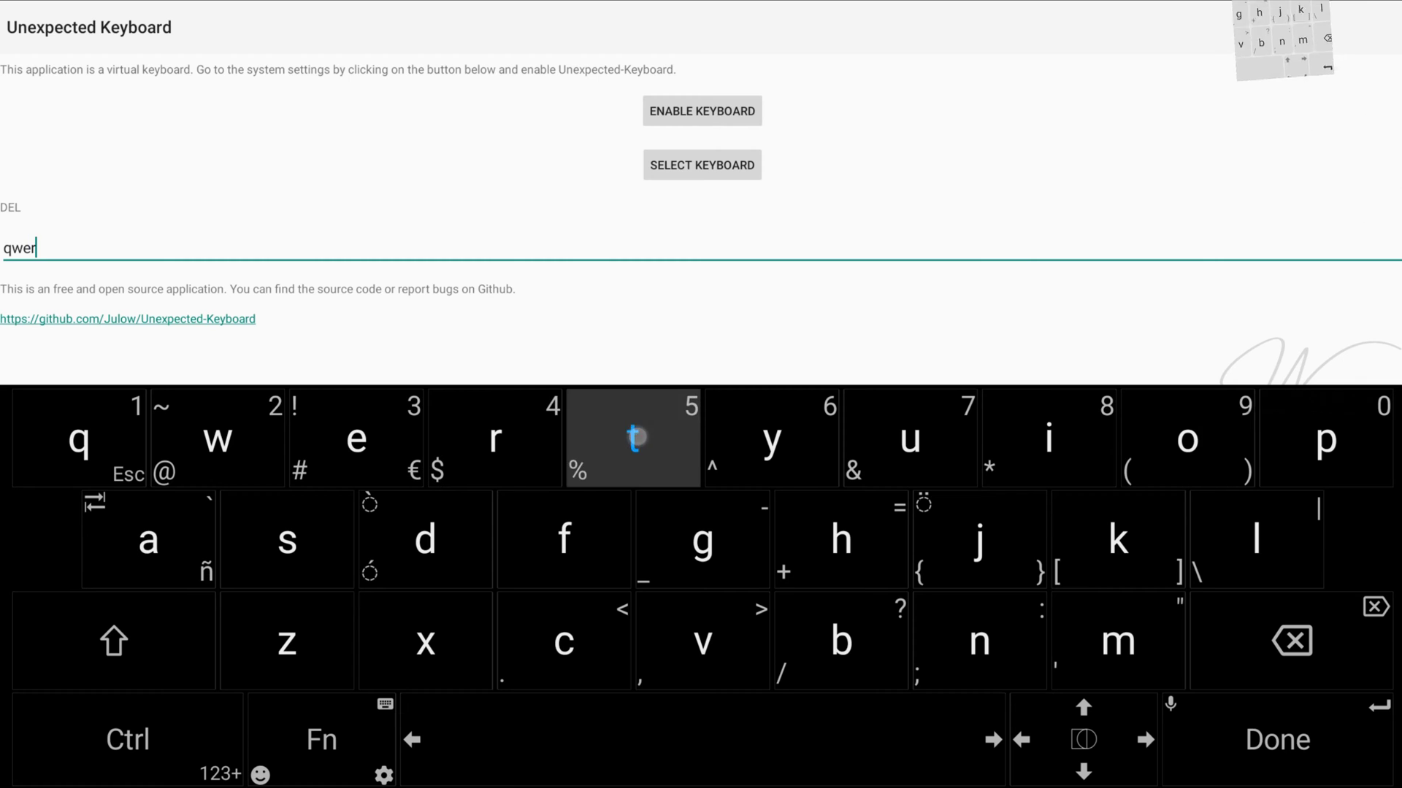
pyautogui.write('ty12')
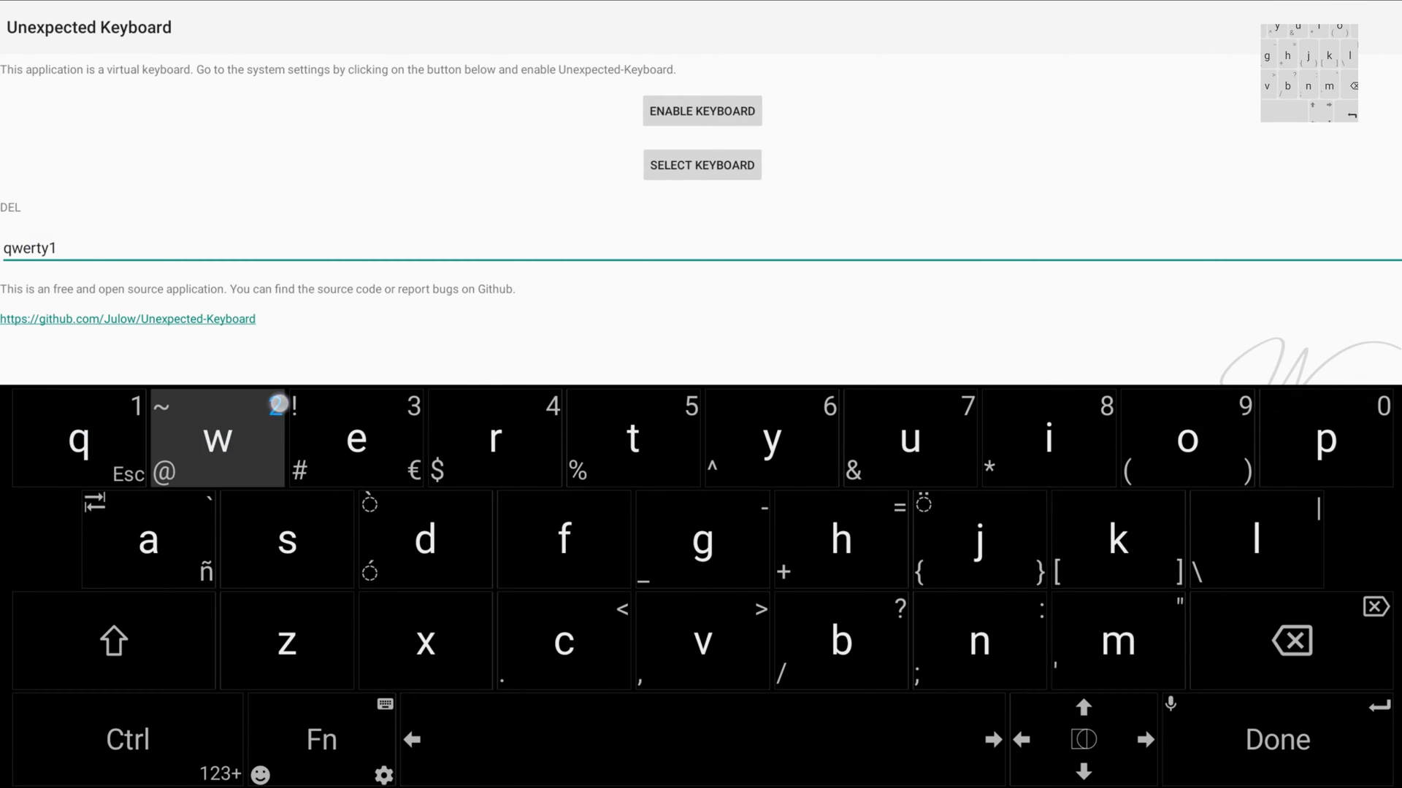
pyautogui.write('3334')
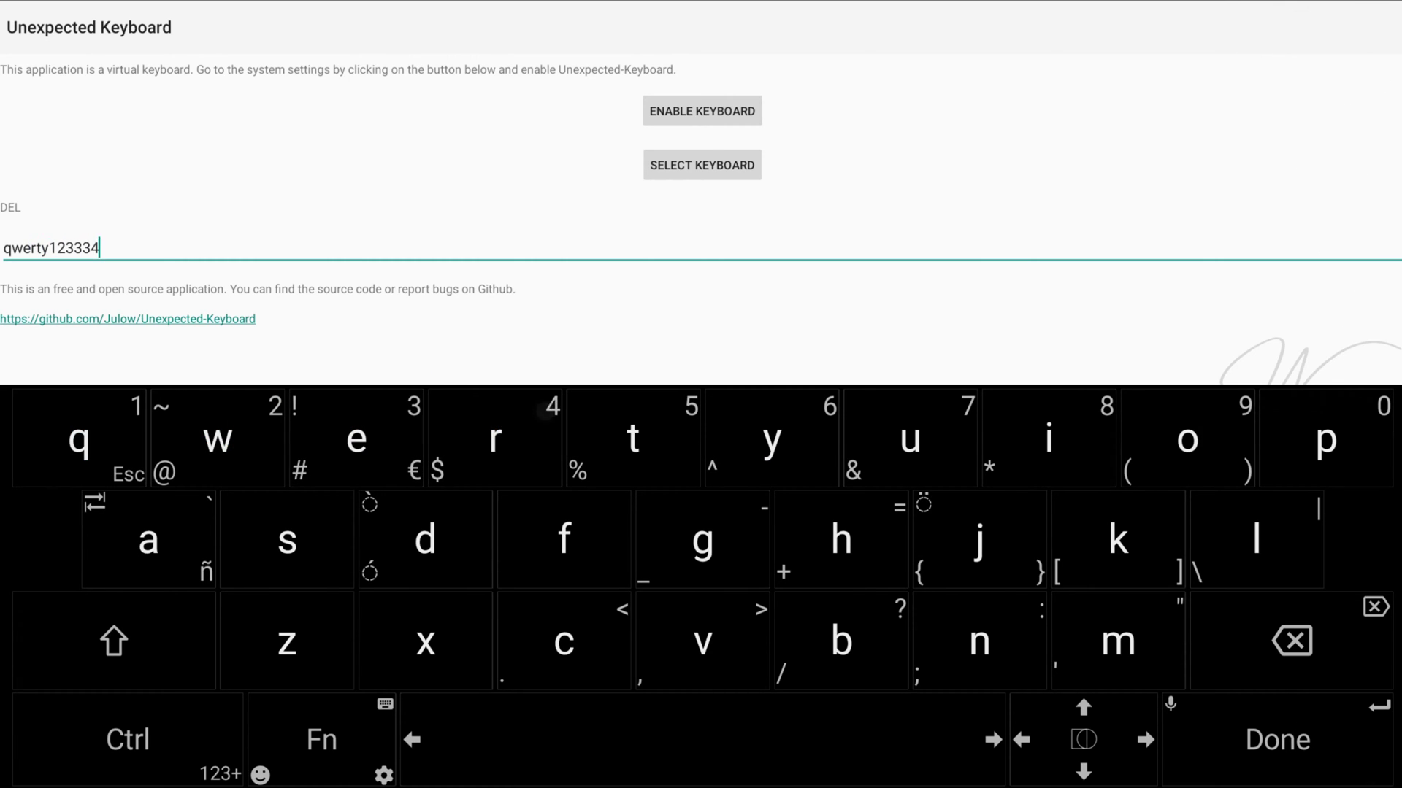
pyautogui.write('566')
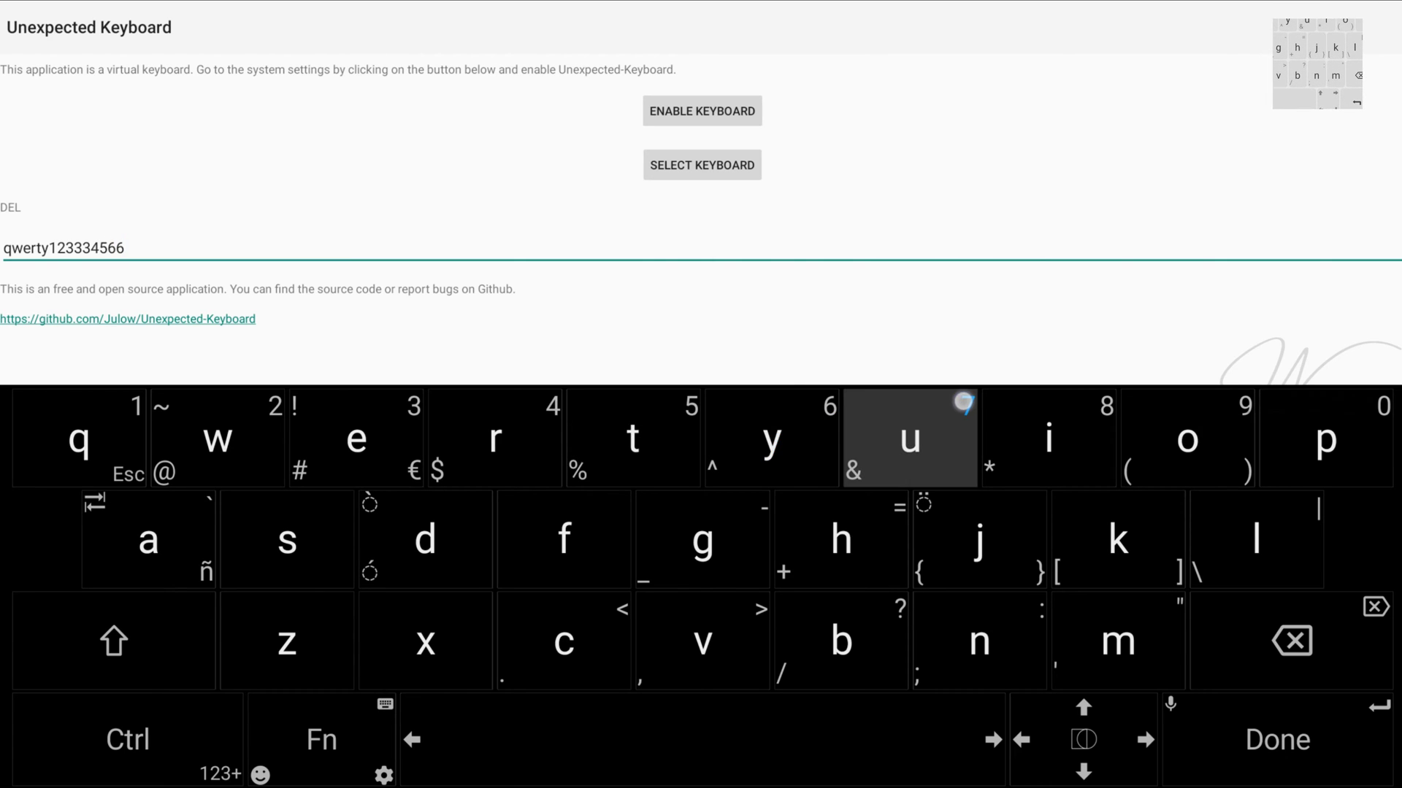
pyautogui.write('78')
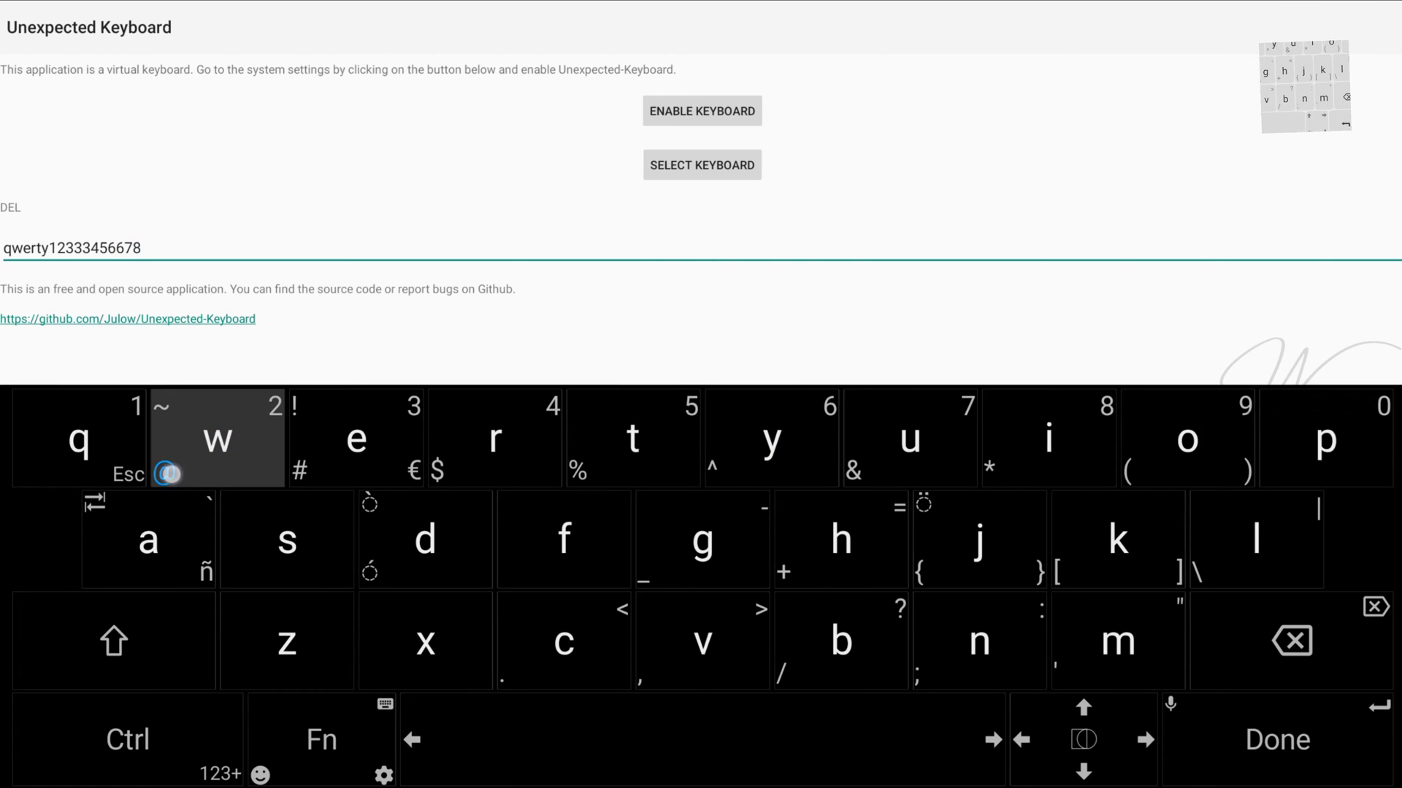
pyautogui.write('@@#$$')
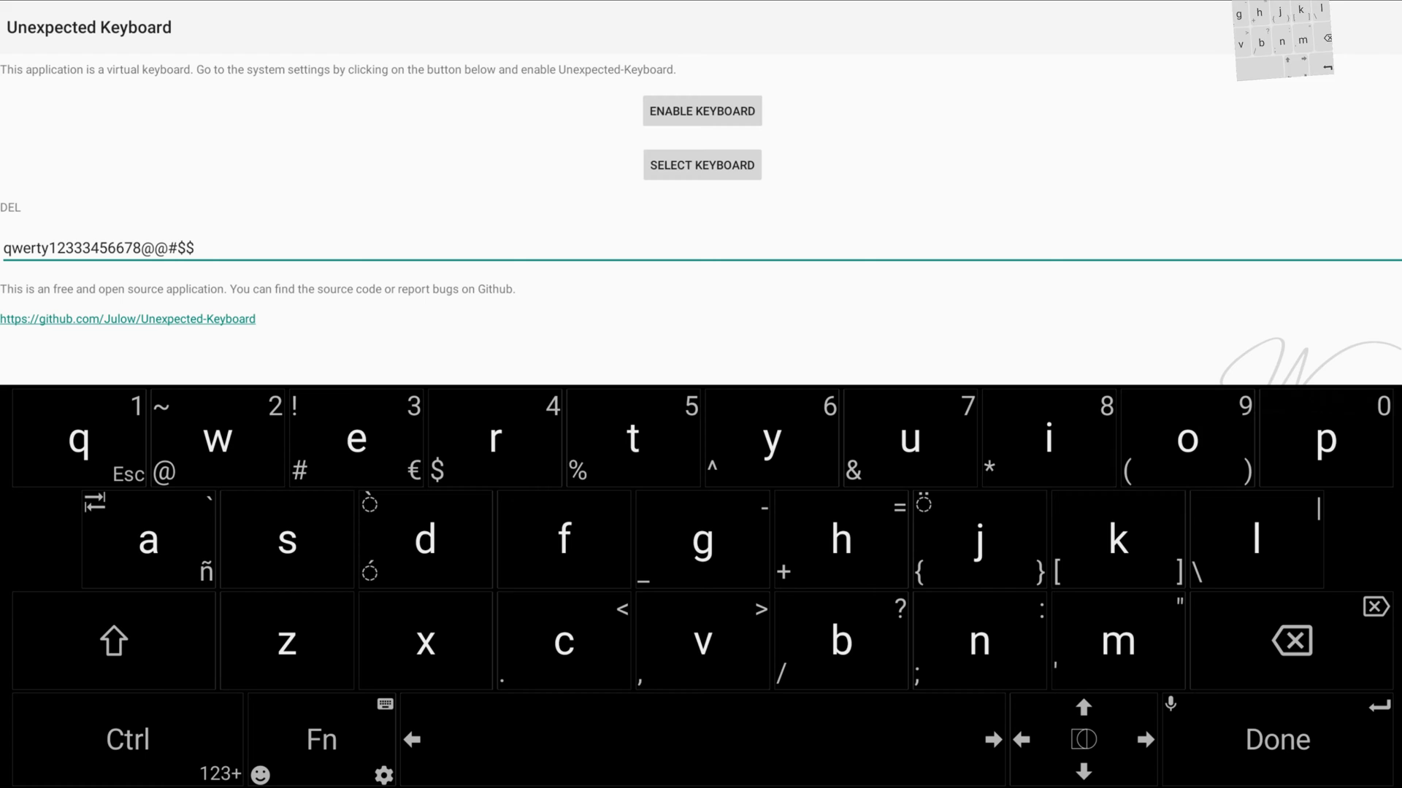
pyautogui.write('%%^')
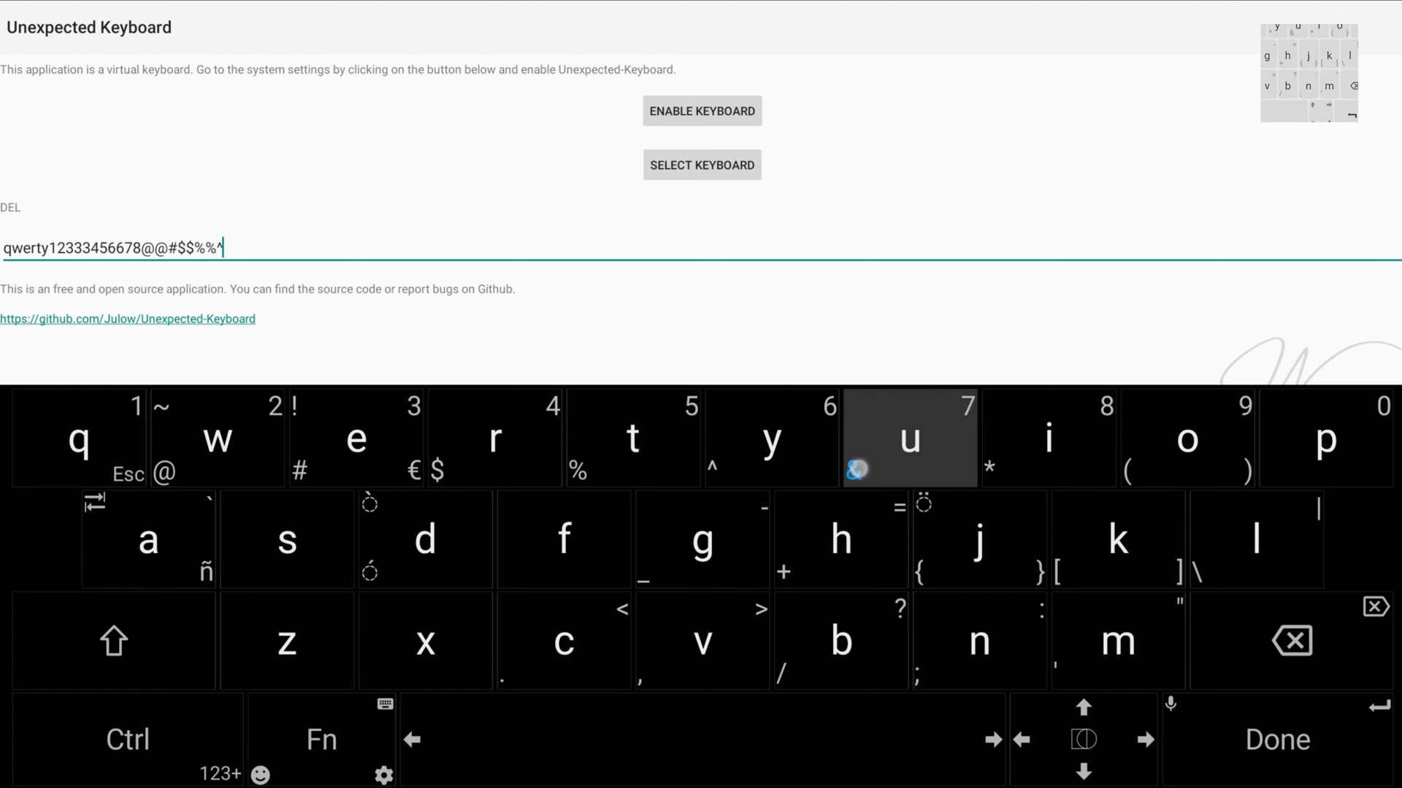
pyautogui.write('&***')
# Swipe the space bar to select the symbol run after the numbers, replacing it with 'hi'.
pyautogui.moveTo(517, 745); pyautogui.dragTo(485, 742)
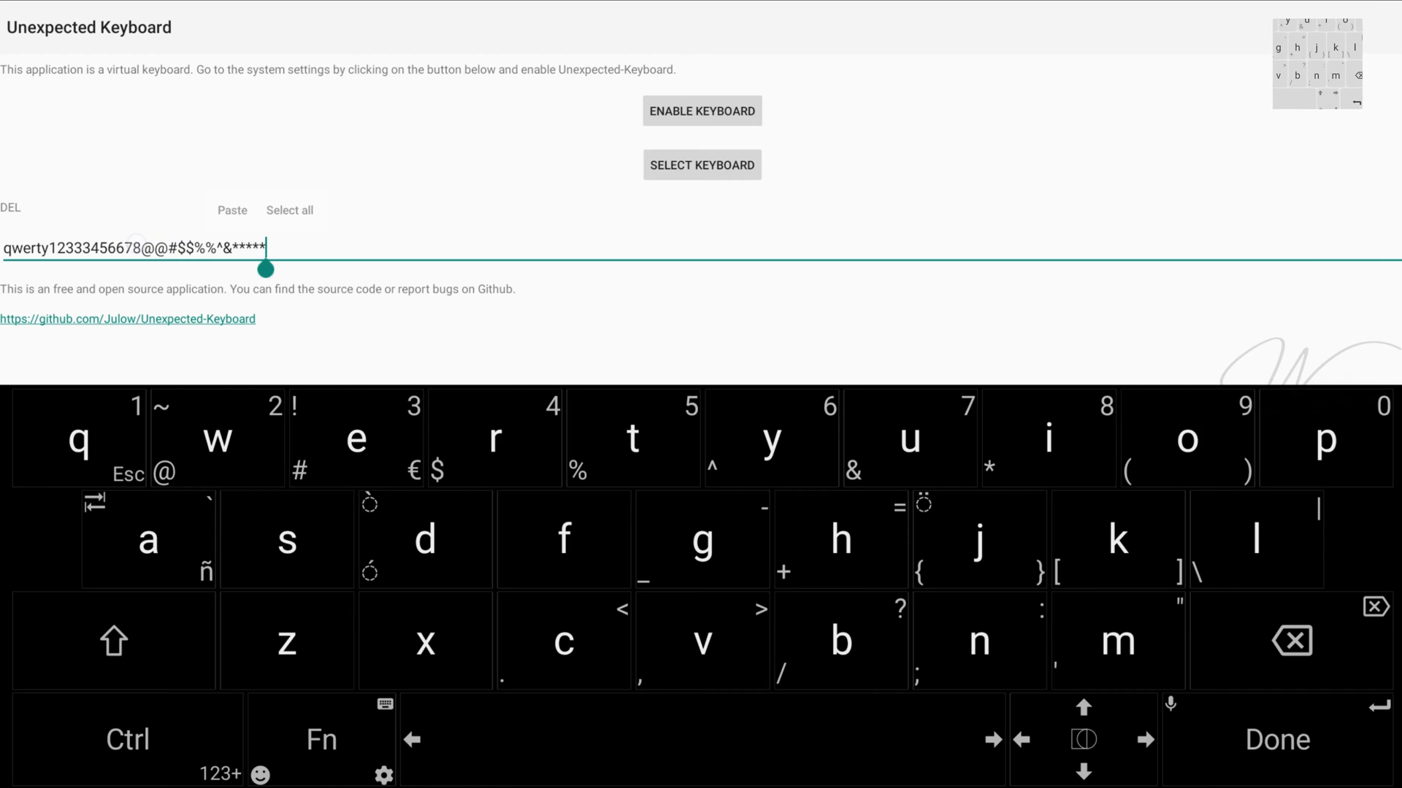
pyautogui.click(287, 210)
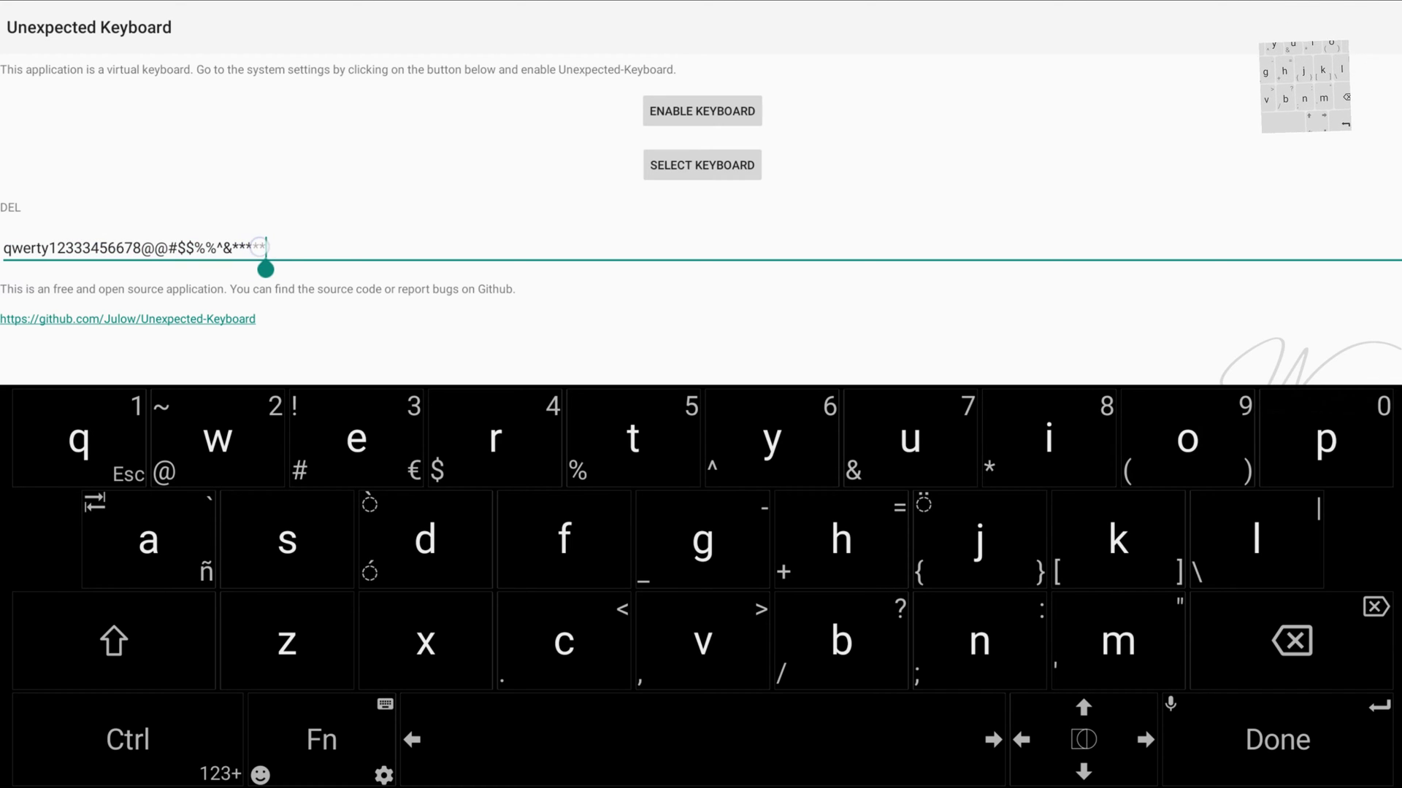
pyautogui.moveTo(708, 751); pyautogui.dragTo(411, 741)
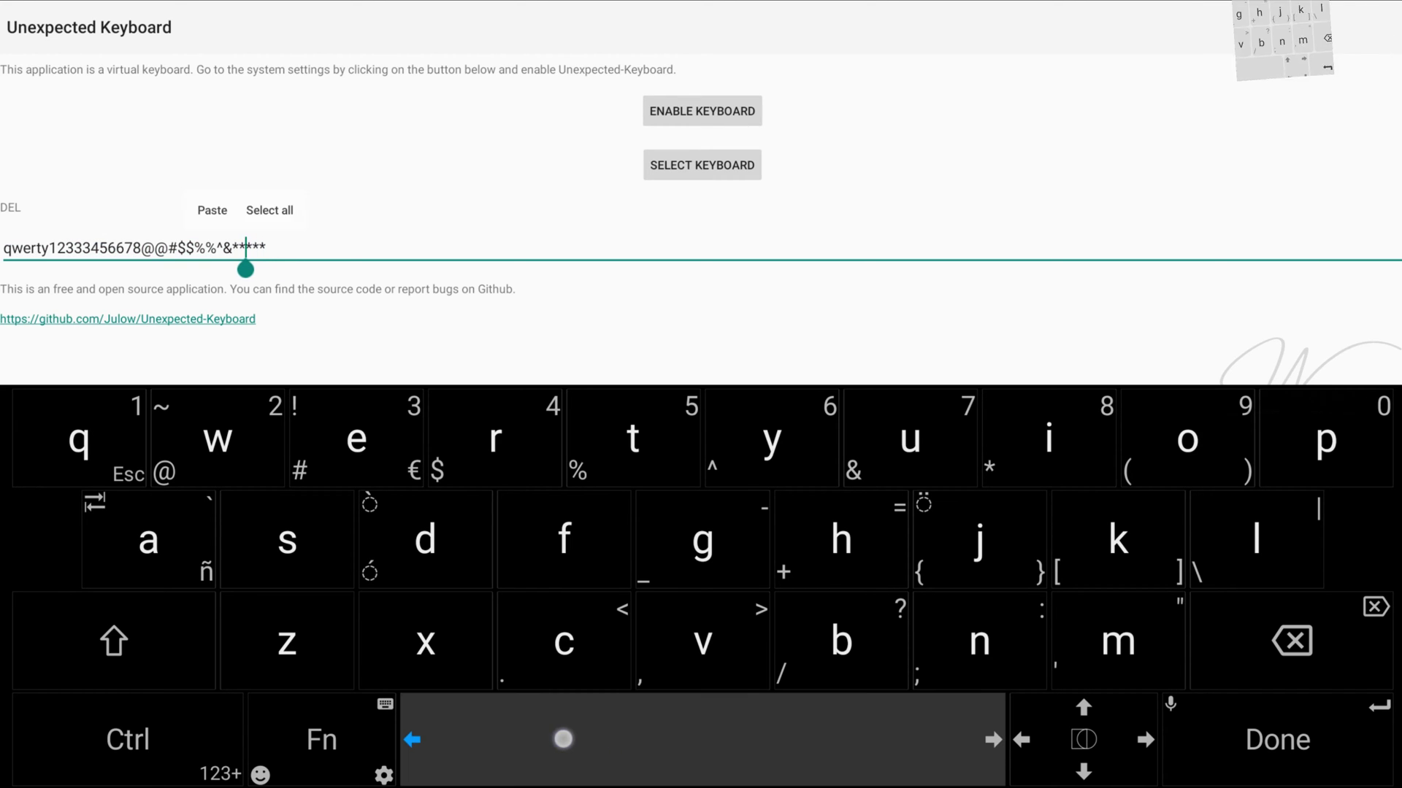
pyautogui.moveTo(653, 742); pyautogui.dragTo(593, 749)
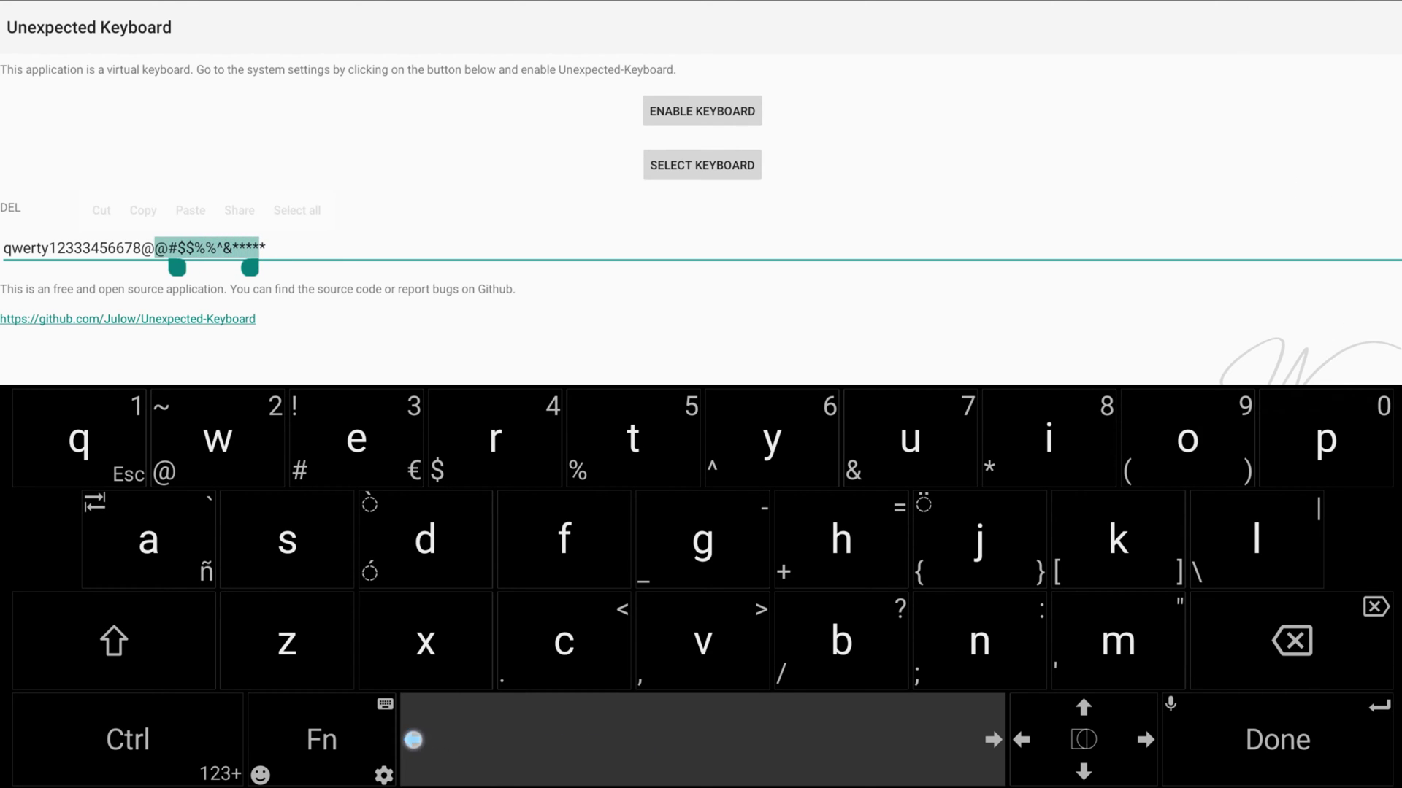
pyautogui.write('hi')
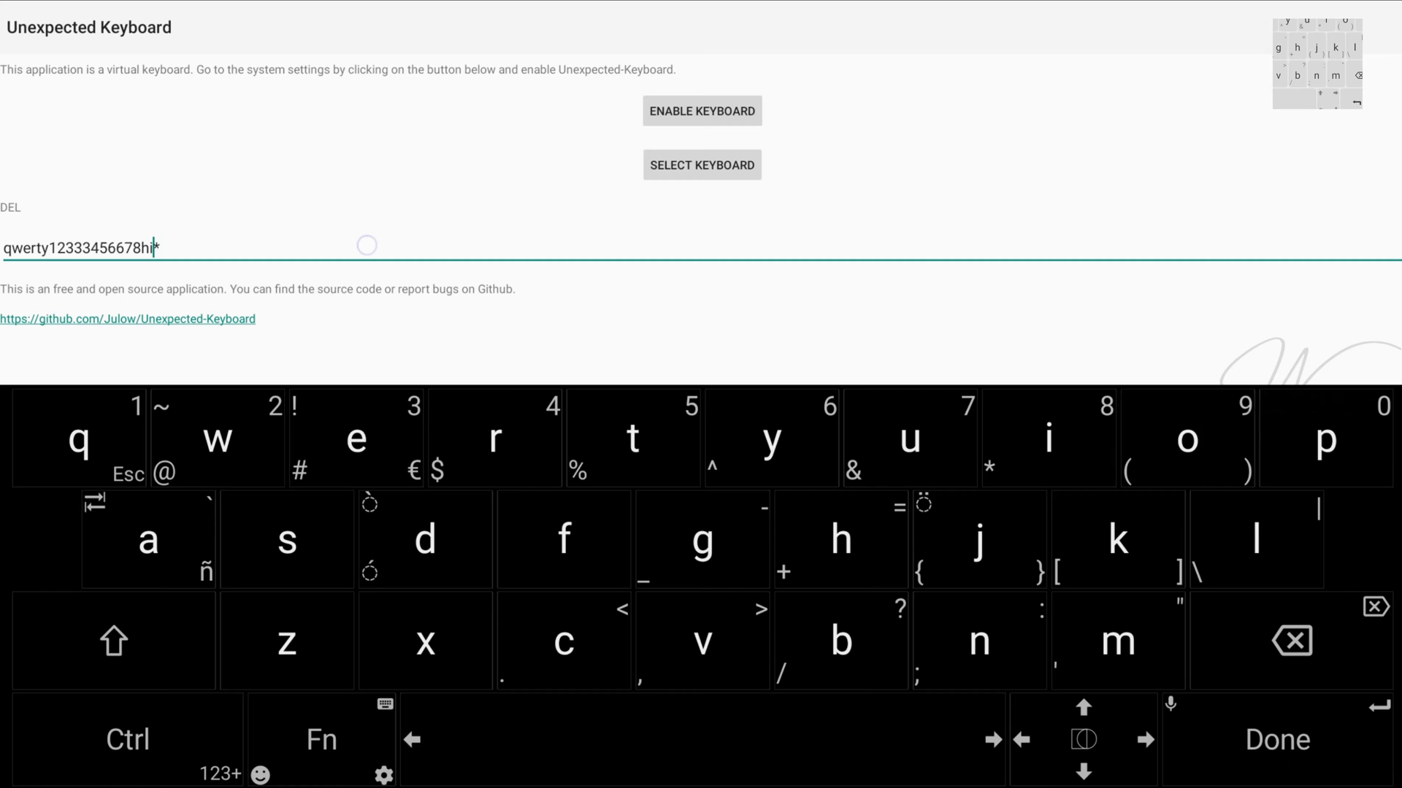
# Insert exploding-head and clown emojis from the emoji panel, browsing other emoji categories.
pyautogui.moveTo(323, 740); pyautogui.dragTo(260, 775)
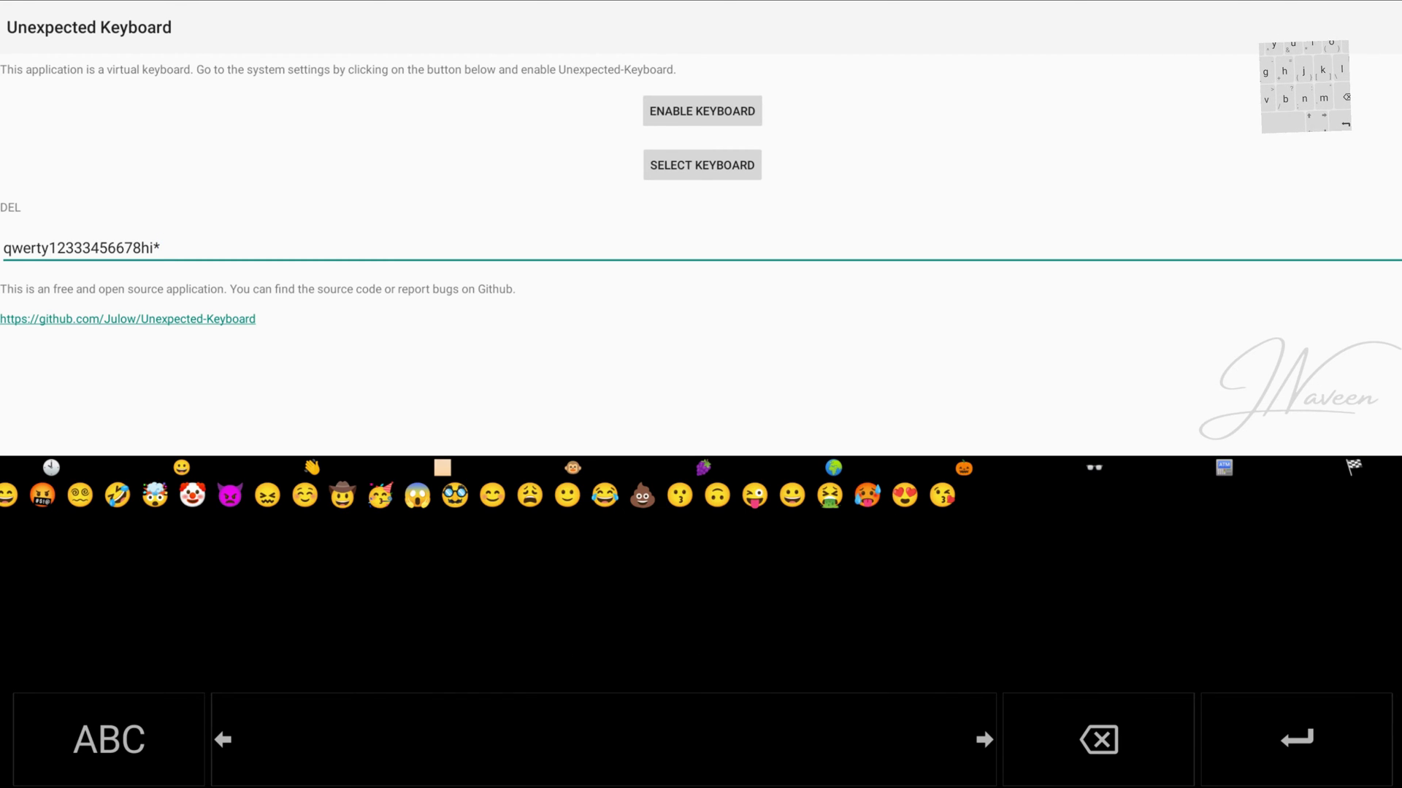
pyautogui.click(154, 495)
pyautogui.write('😄🤣🤯🤡😈😖☺️🤠')
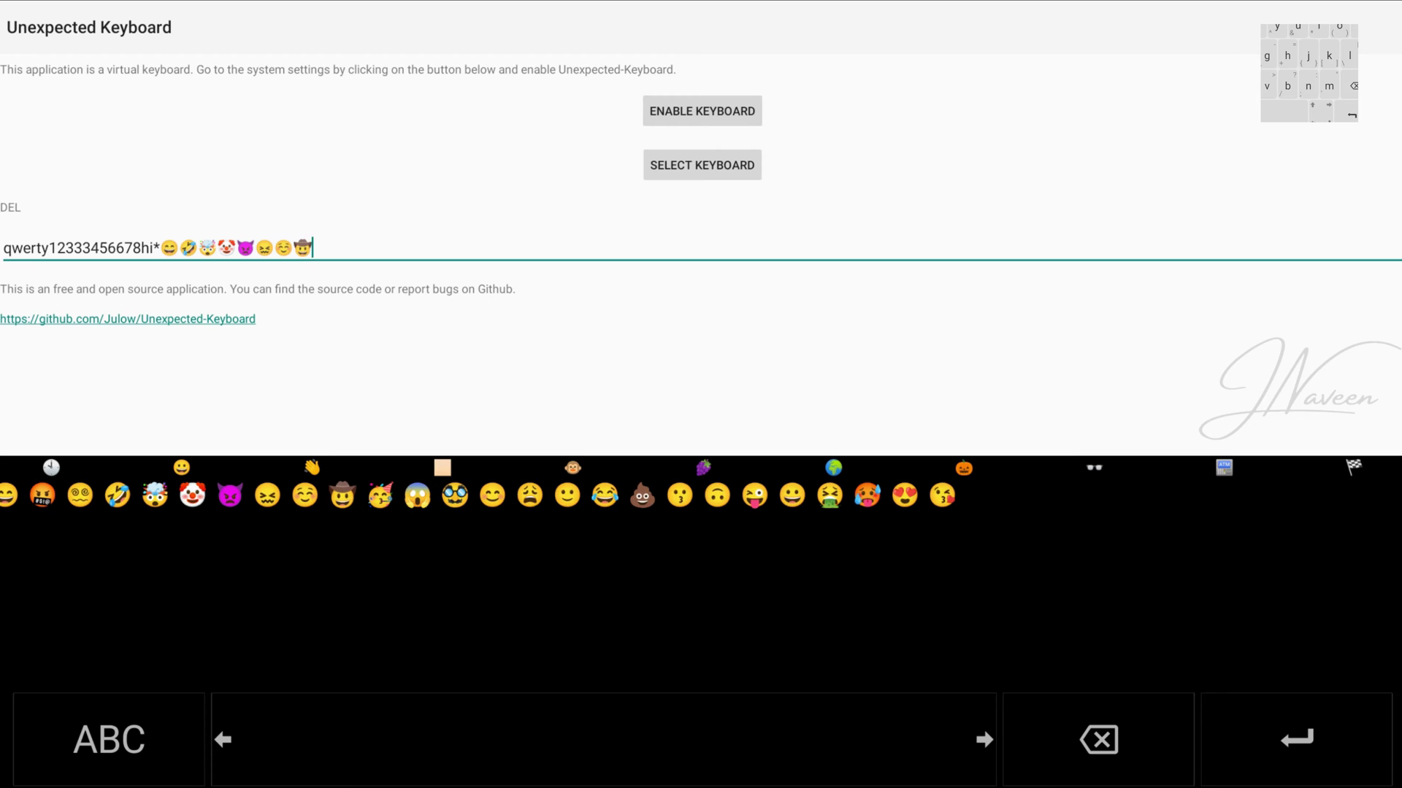
pyautogui.click(442, 468)
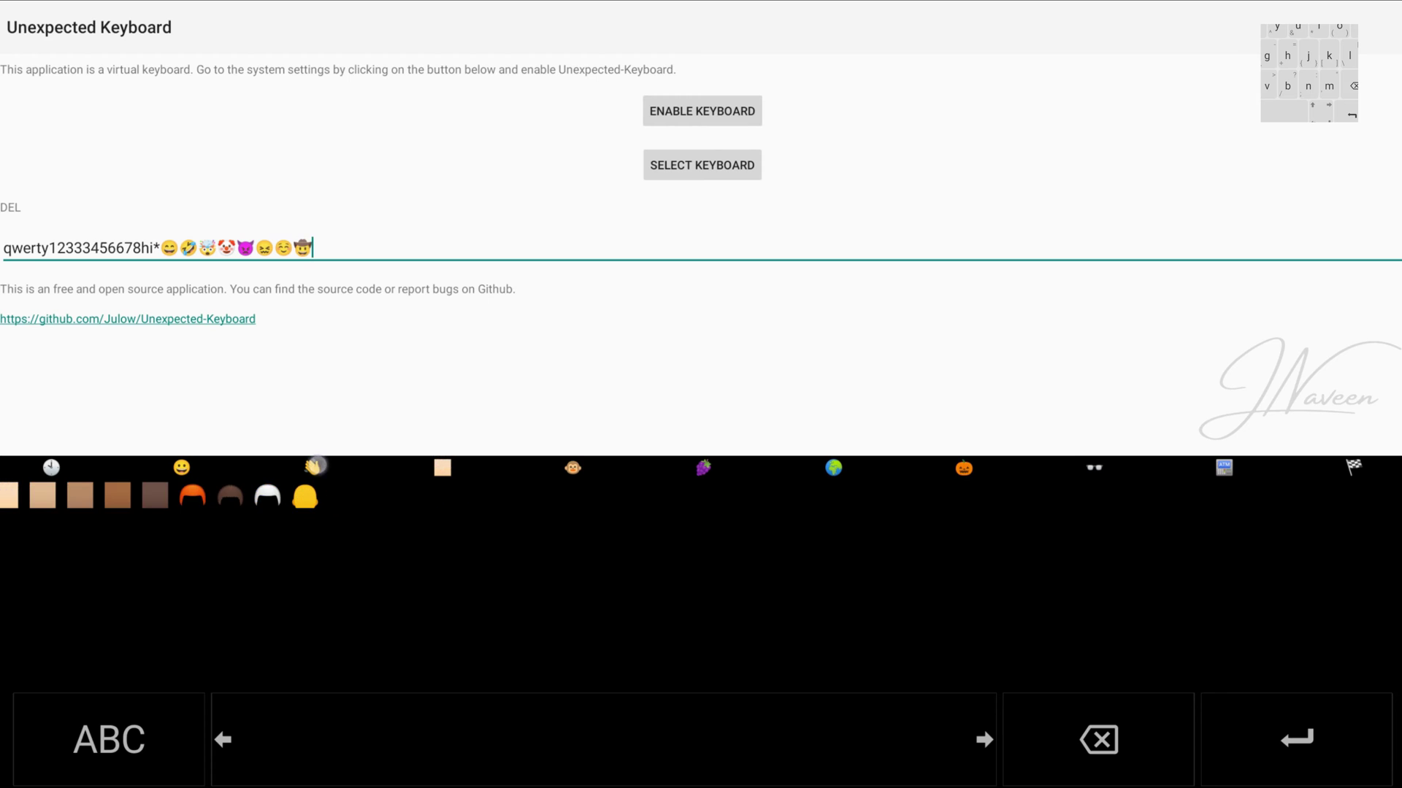
pyautogui.click(313, 468)
pyautogui.click(182, 467)
# Return to the letter layout, keeping Unexpected Keyboard as the input method.
pyautogui.click(572, 467)
pyautogui.click(108, 740)
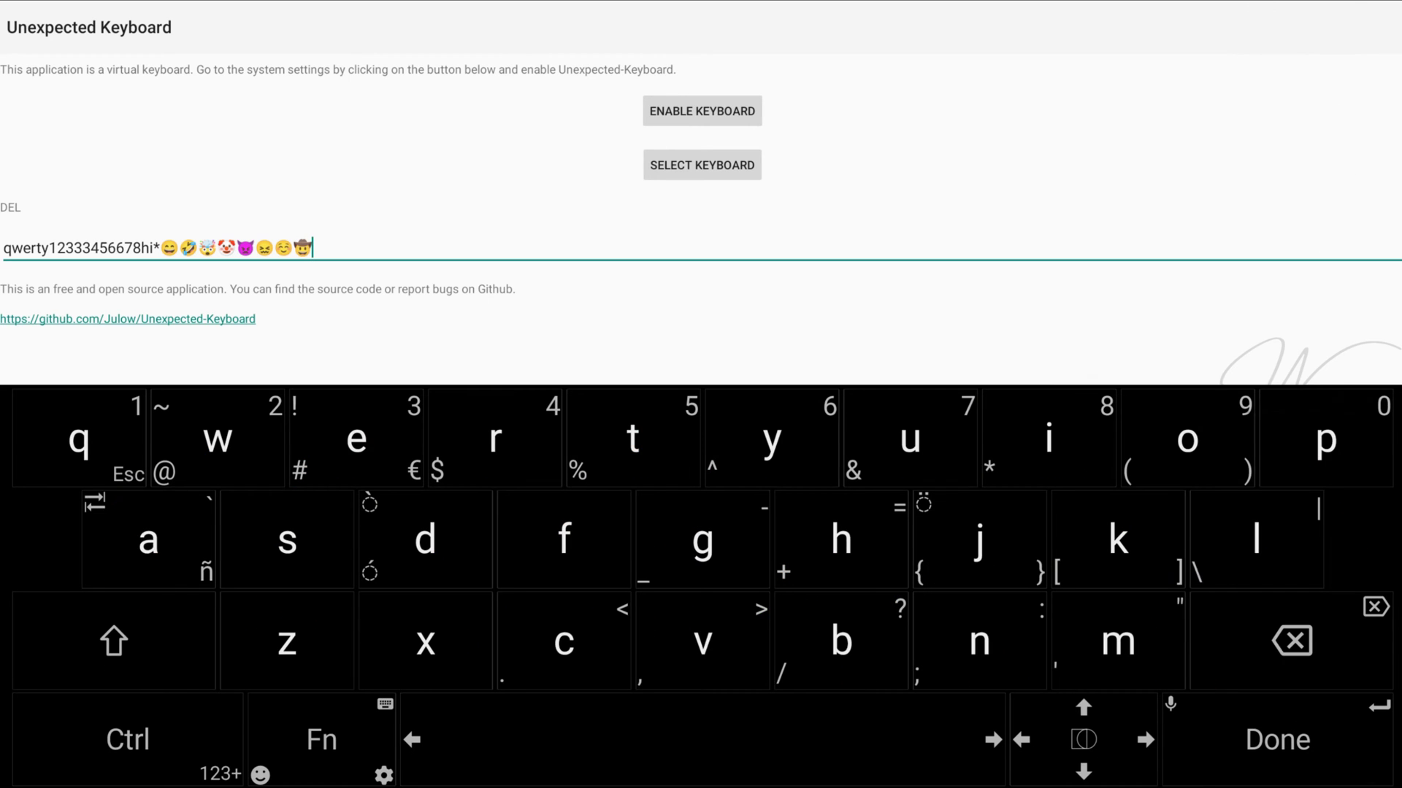
pyautogui.click(322, 740)
pyautogui.click(396, 704)
pyautogui.click(493, 432)
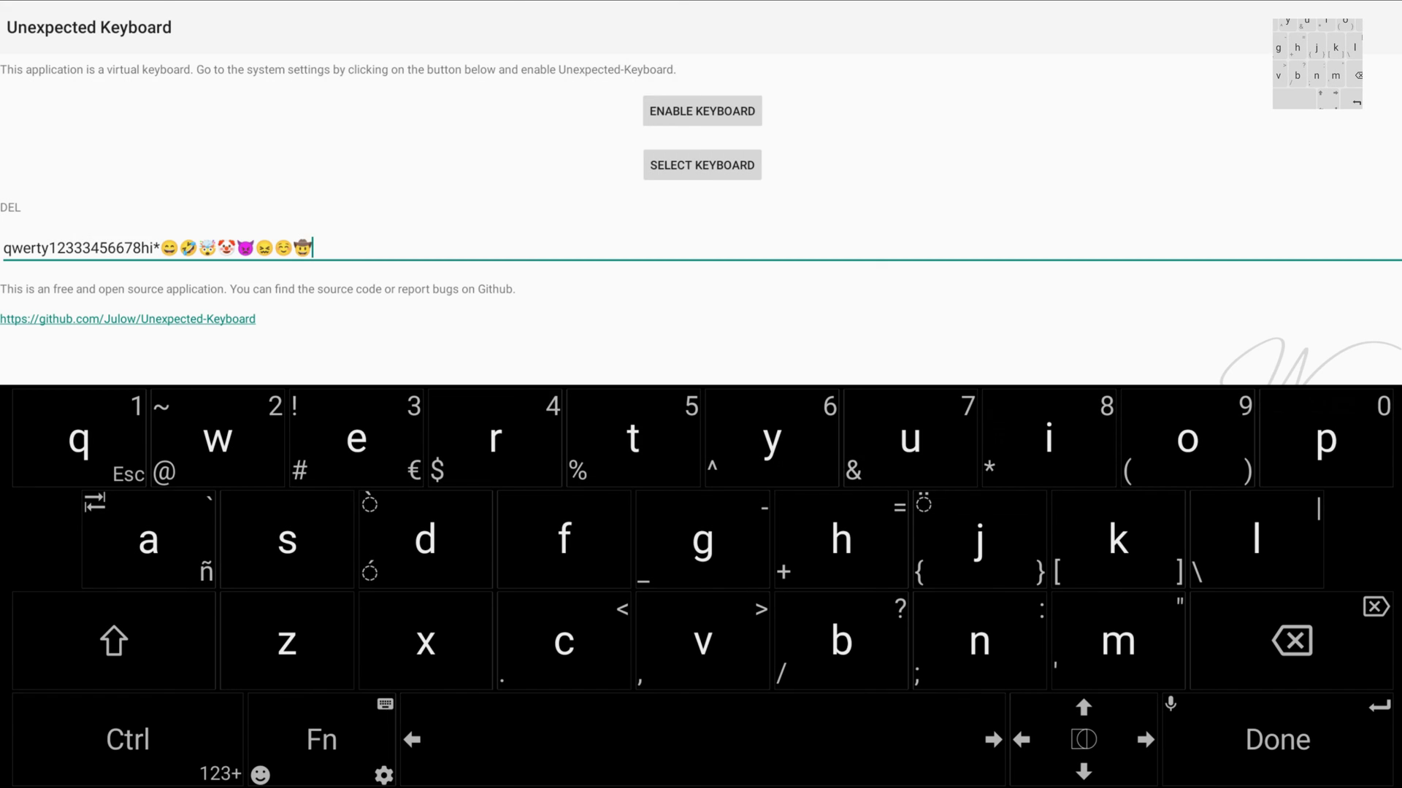
# Type b, then swipe-type ?, >, <, period, comma and underscore.
pyautogui.click(840, 641)
pyautogui.moveTo(841, 642); pyautogui.dragTo(898, 610)
pyautogui.moveTo(703, 642); pyautogui.dragTo(761, 609)
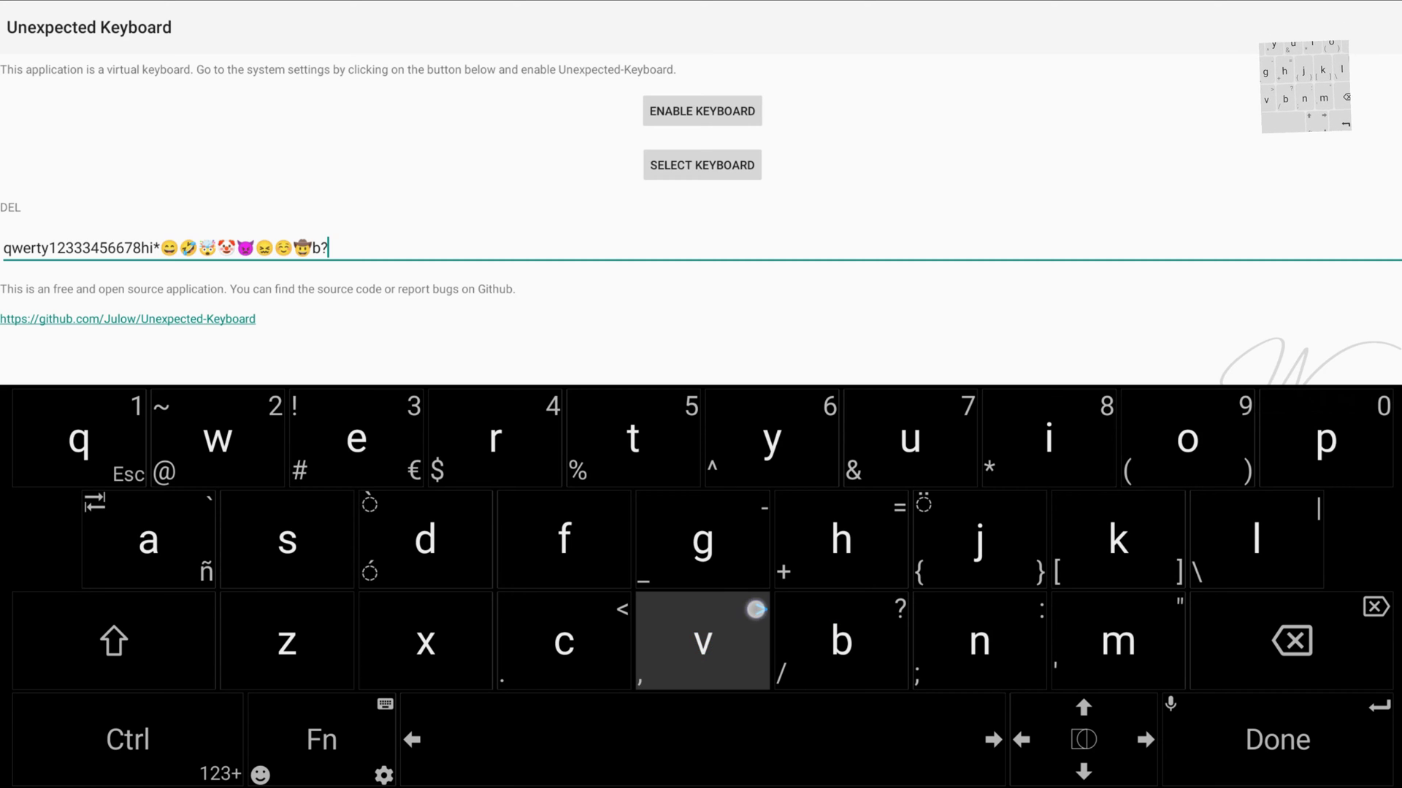
pyautogui.moveTo(564, 642)
pyautogui.mouseDown()
pyautogui.moveTo(617, 611)
pyautogui.moveTo(514, 664)
pyautogui.mouseUp()
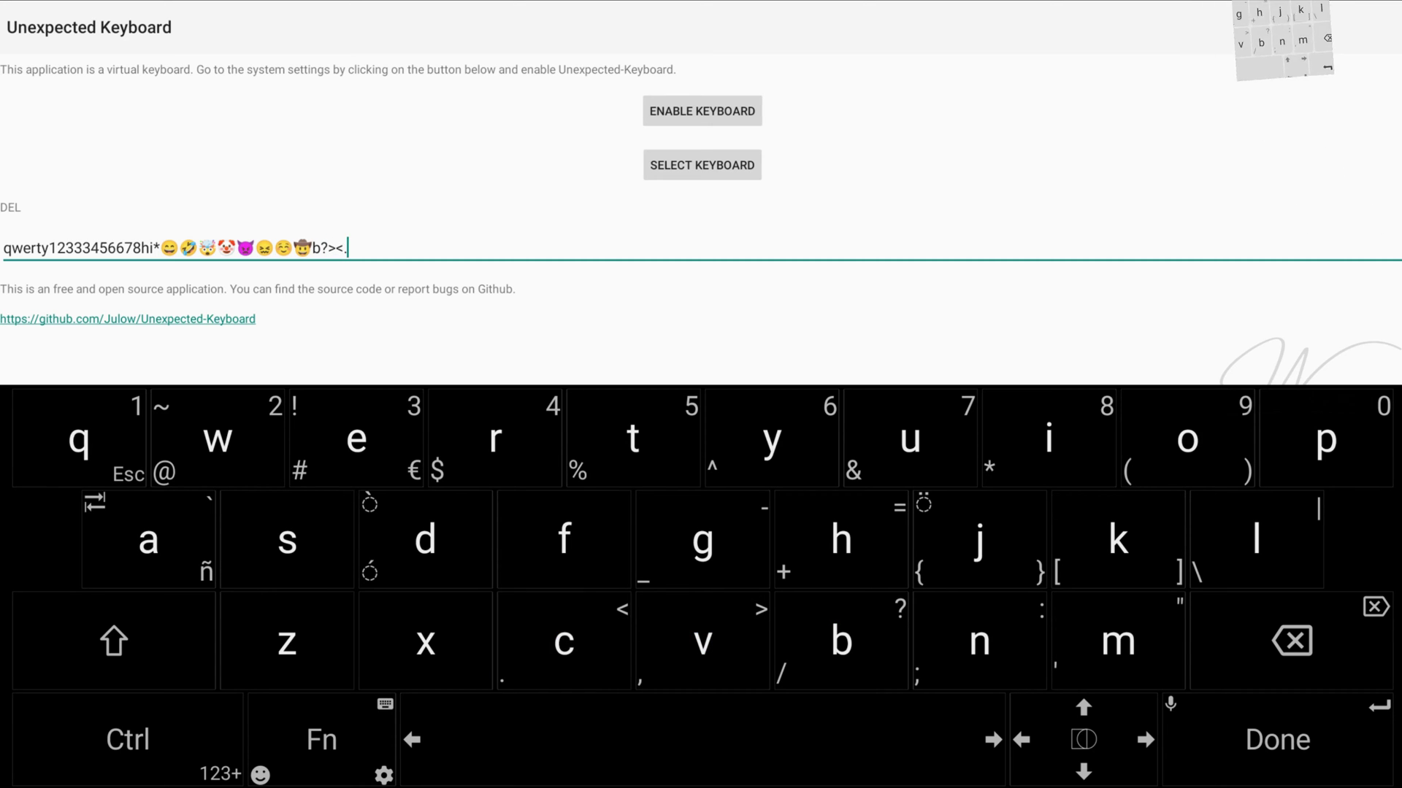
pyautogui.moveTo(704, 642); pyautogui.dragTo(648, 680)
pyautogui.moveTo(703, 541); pyautogui.dragTo(648, 564)
pyautogui.write(',_(')
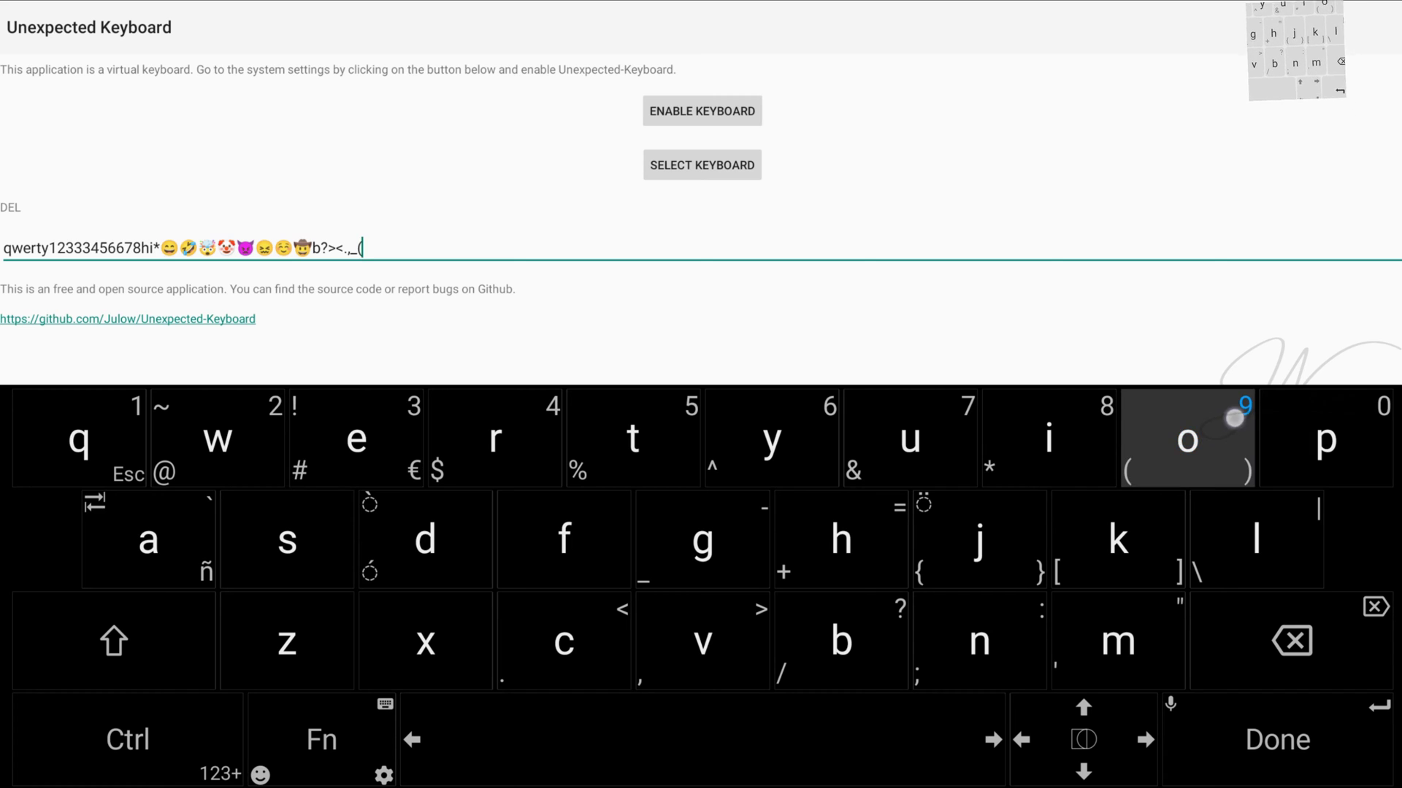
# Swipe-type (9*8, add a run of i's and 77, then delete from the end.
pyautogui.moveTo(1235, 417); pyautogui.dragTo(1244, 407)
pyautogui.moveTo(1049, 439)
pyautogui.mouseDown()
pyautogui.moveTo(996, 466)
pyautogui.moveTo(1101, 411)
pyautogui.mouseUp()
pyautogui.click(1049, 437)
pyautogui.click(1048, 438)
pyautogui.write('9*8iiiiii')
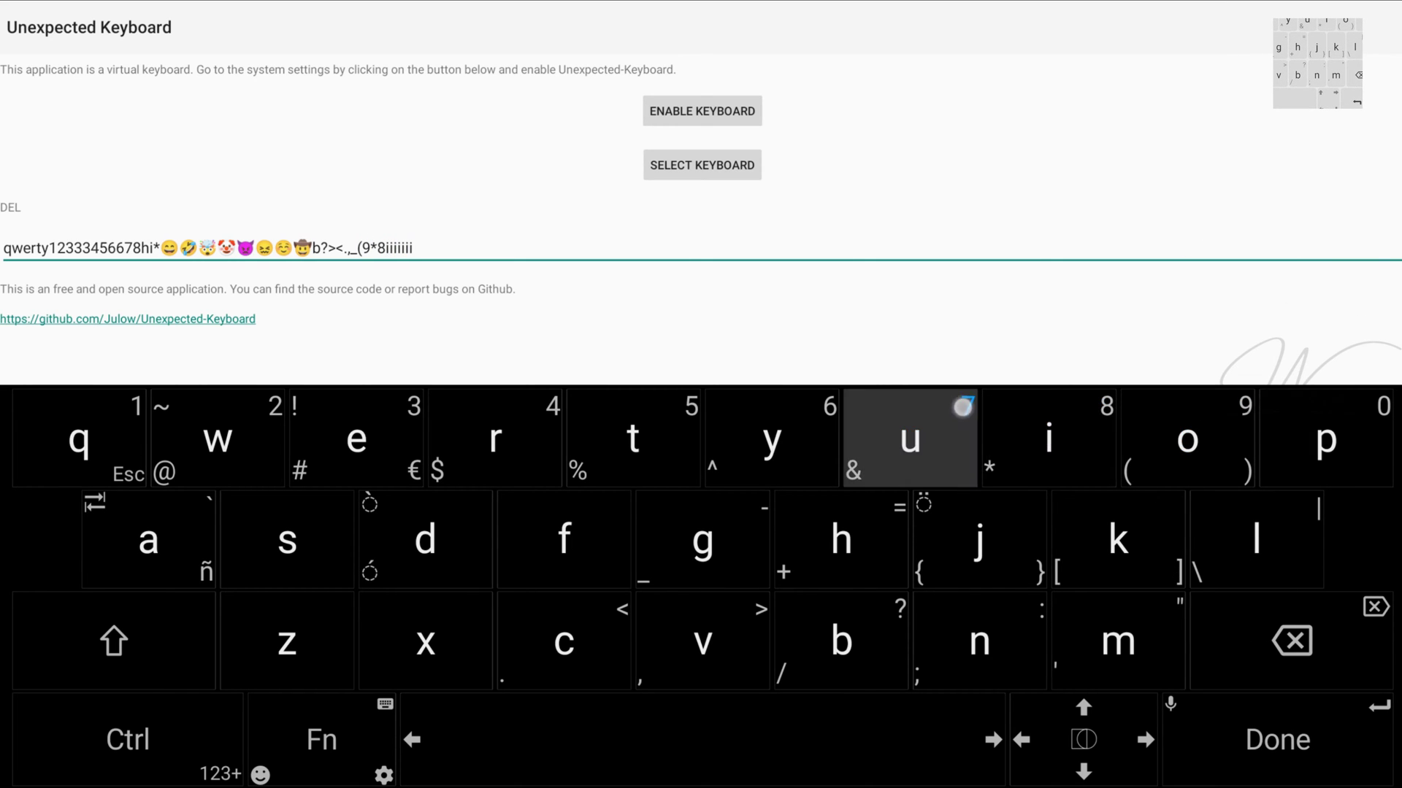
pyautogui.moveTo(908, 438); pyautogui.dragTo(963, 407)
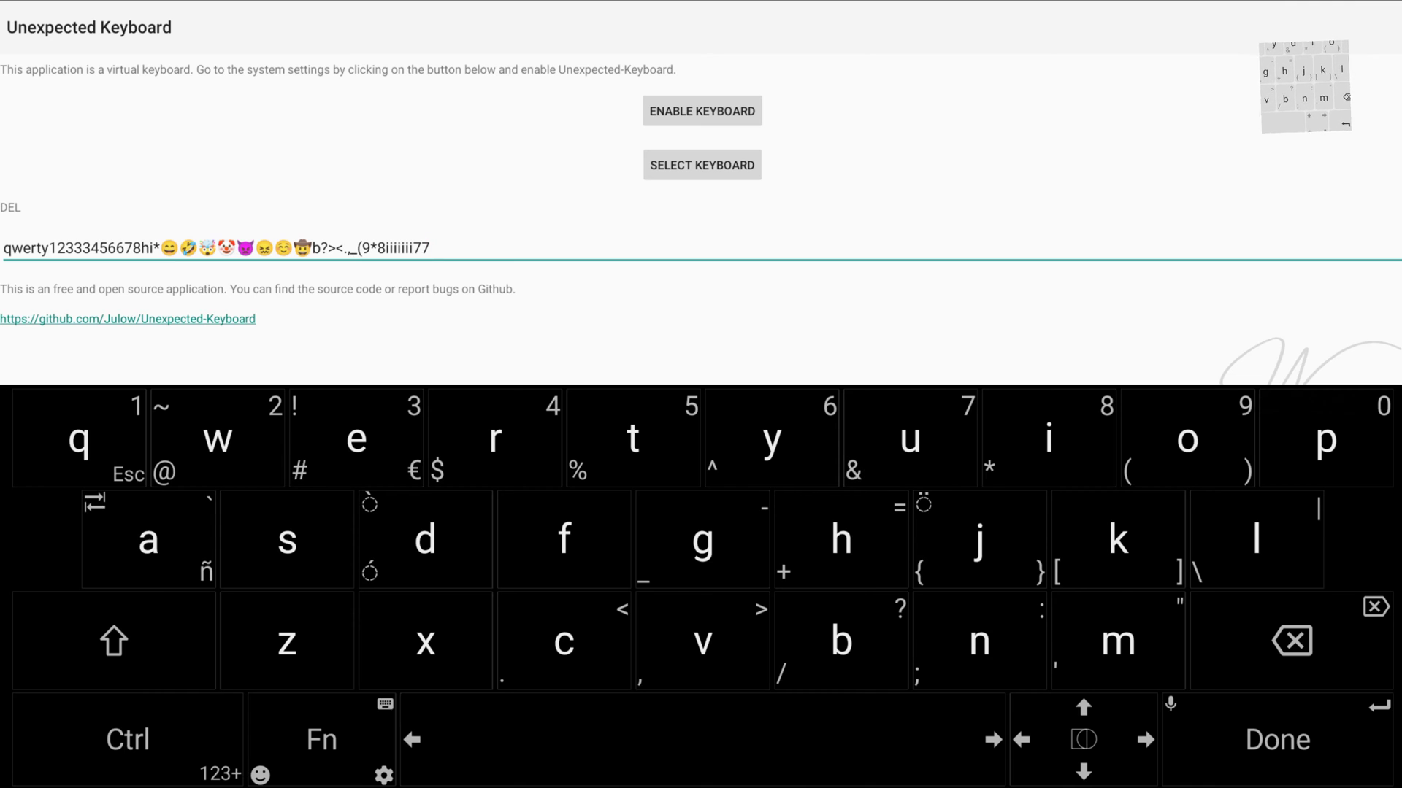
pyautogui.moveTo(1188, 440); pyautogui.dragTo(1245, 472)
pyautogui.click(1292, 641)
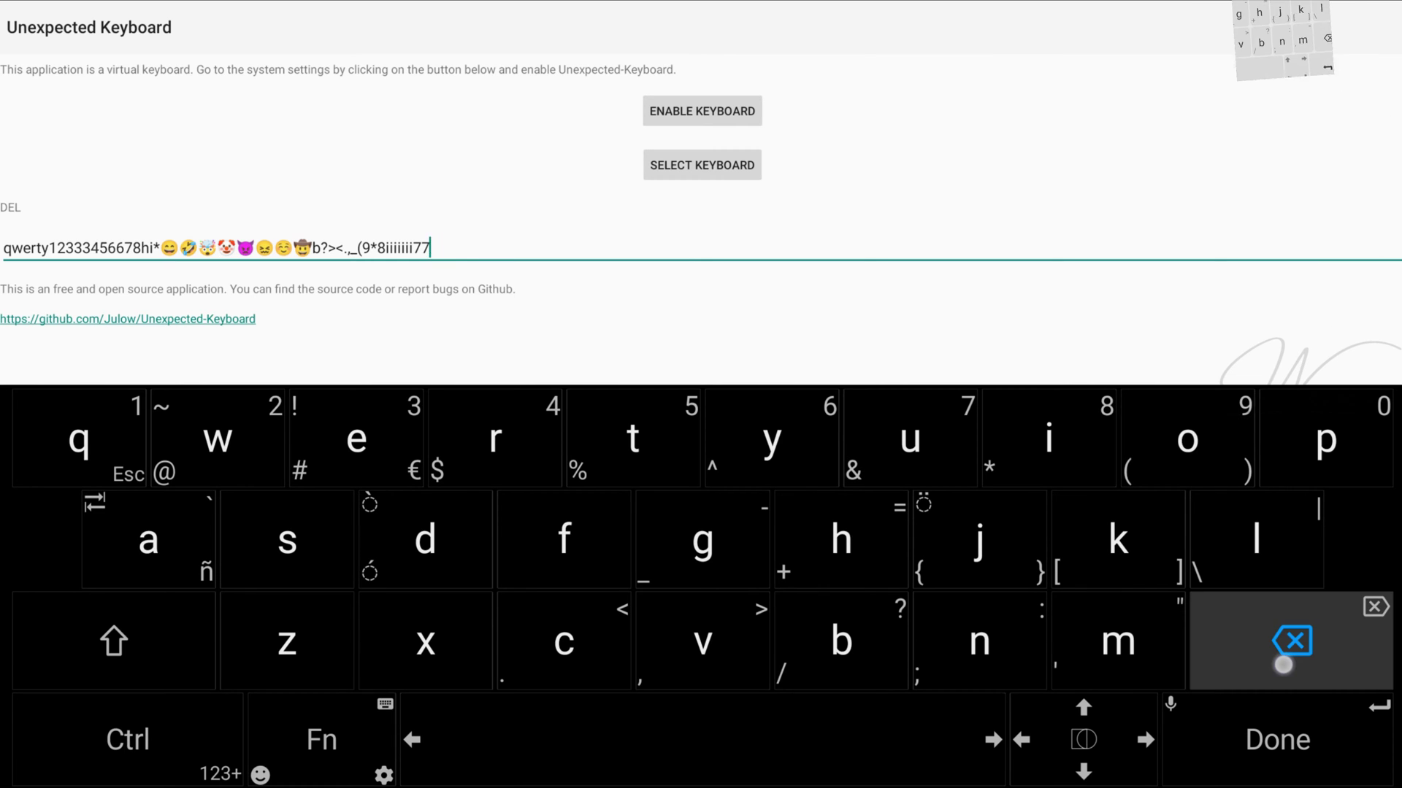